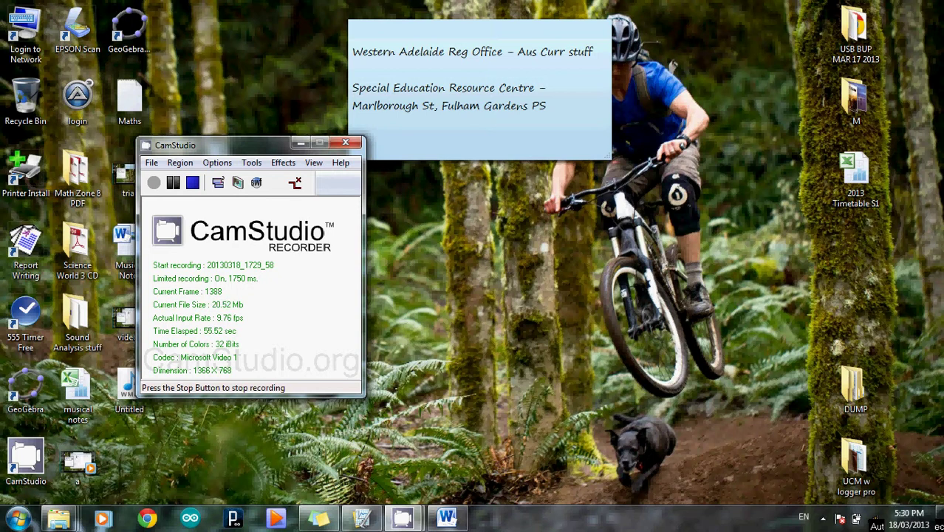
# Bring the Logger Pro waveform graph forward and select all its data from 0 to 0.1.
pyautogui.click(363, 519)
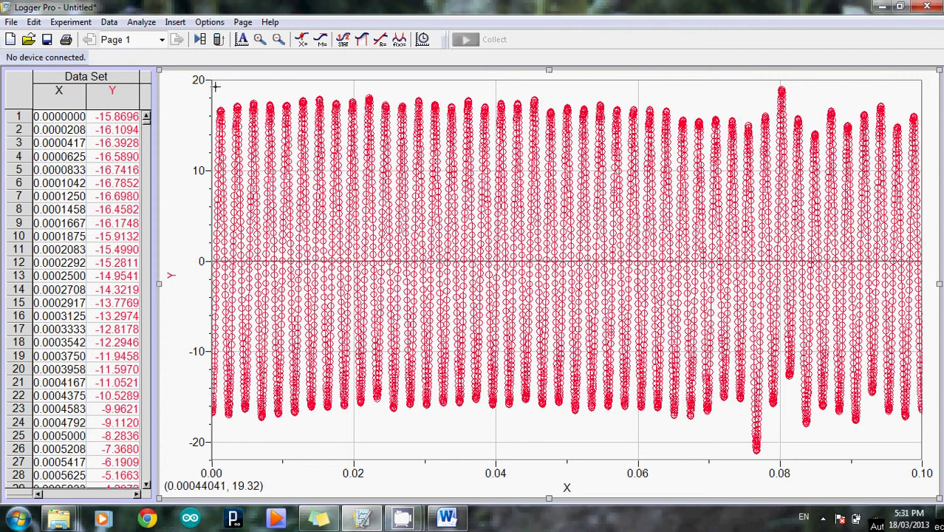
pyautogui.moveTo(213, 85); pyautogui.dragTo(919, 441)
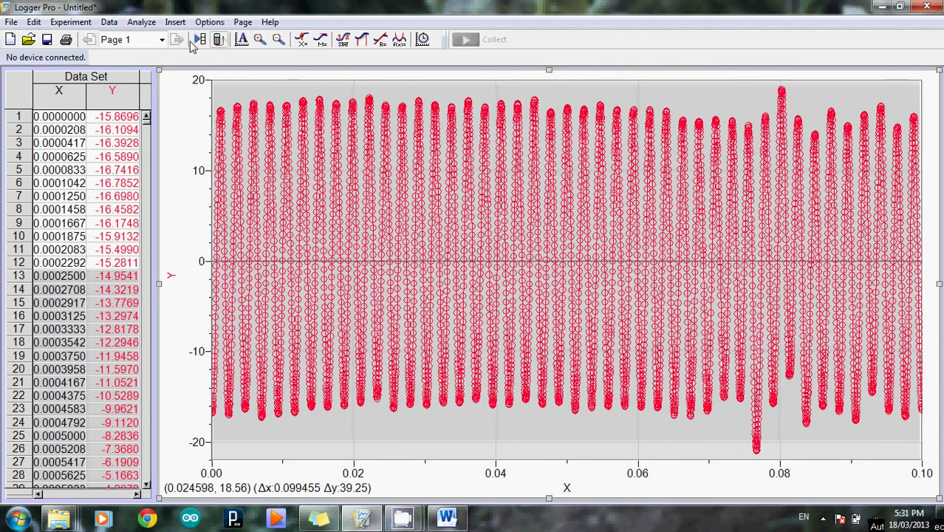
# Try a Sine curve fit A*sin(B*x+C)+D, giving B 2705 and RMSE 1.07508.
pyautogui.click(141, 25)
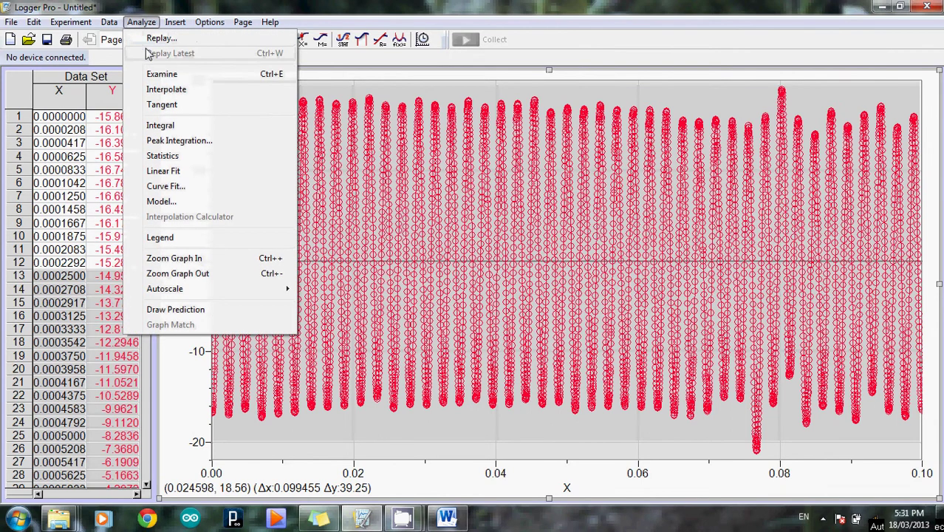
pyautogui.click(167, 190)
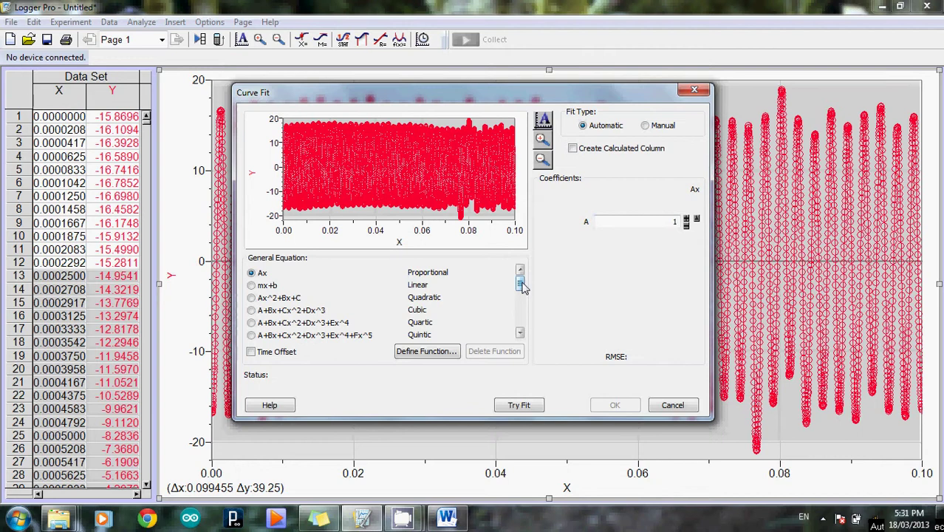
pyautogui.moveTo(522, 287); pyautogui.dragTo(521, 322)
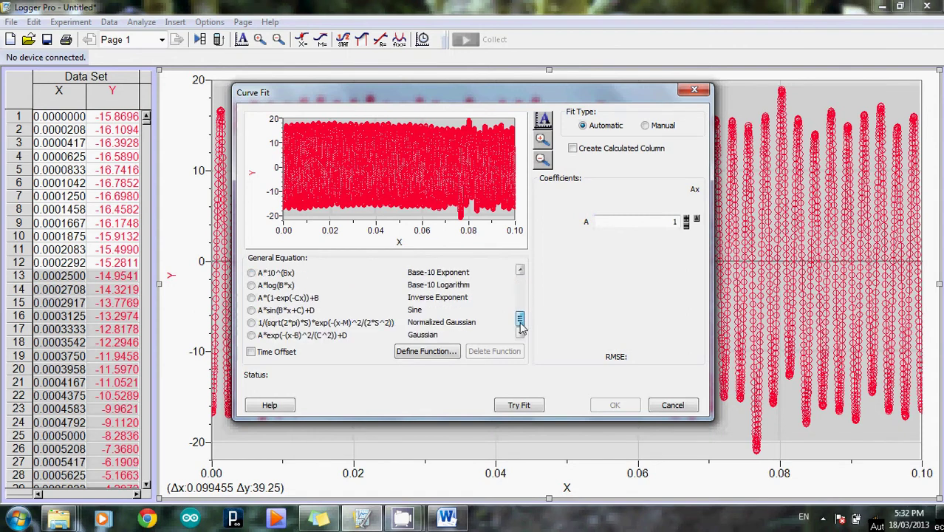
pyautogui.click(251, 311)
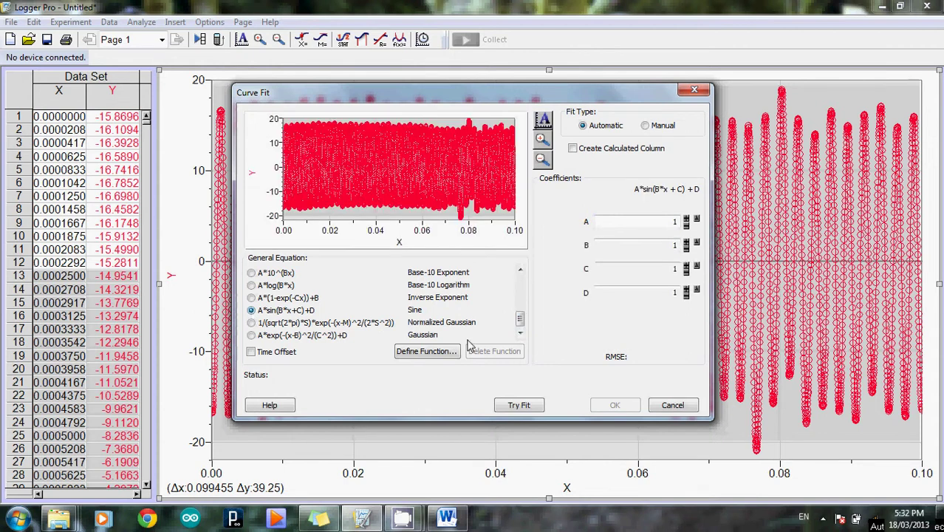
pyautogui.click(529, 410)
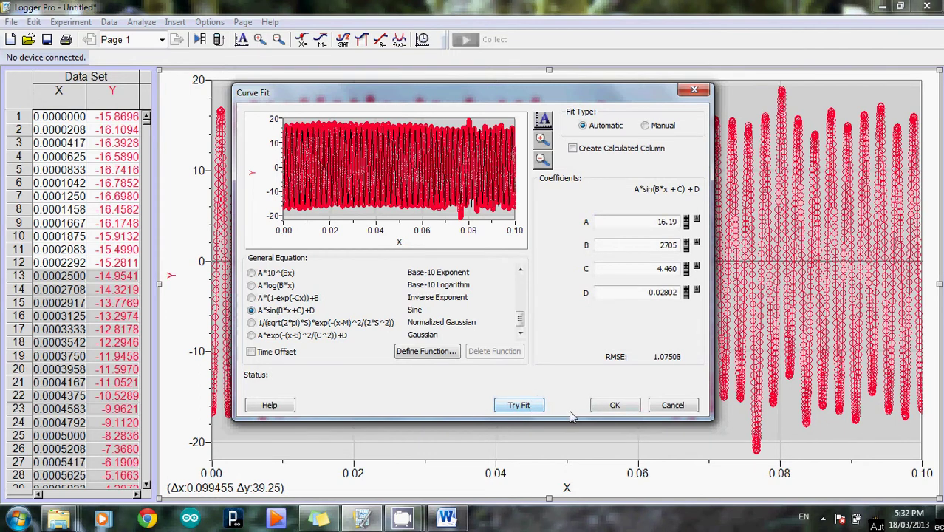
# Accept the sine fit so its curve and parameter box appear on the graph.
pyautogui.click(599, 408)
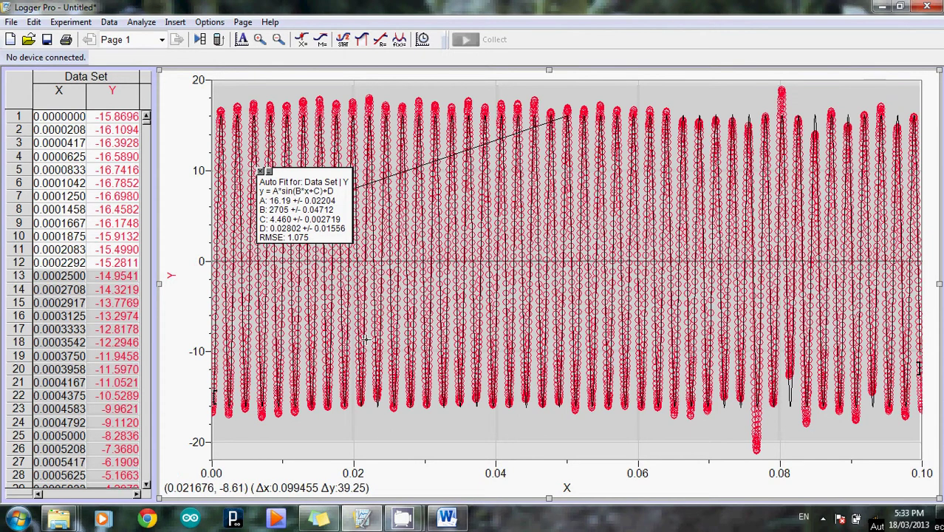
# Show the Word notes on ω = 2πf, then bring up the Start menu.
pyautogui.click(446, 517)
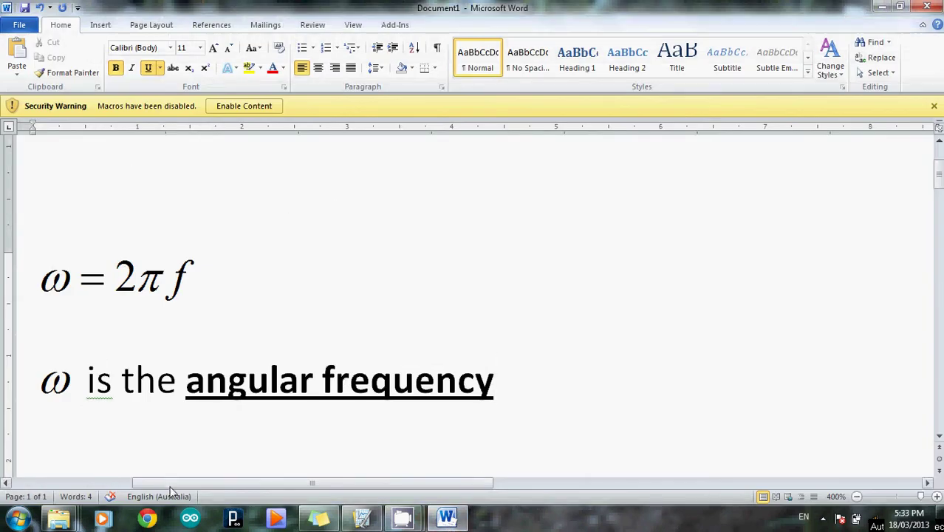
pyautogui.moveTo(166, 484); pyautogui.dragTo(85, 484)
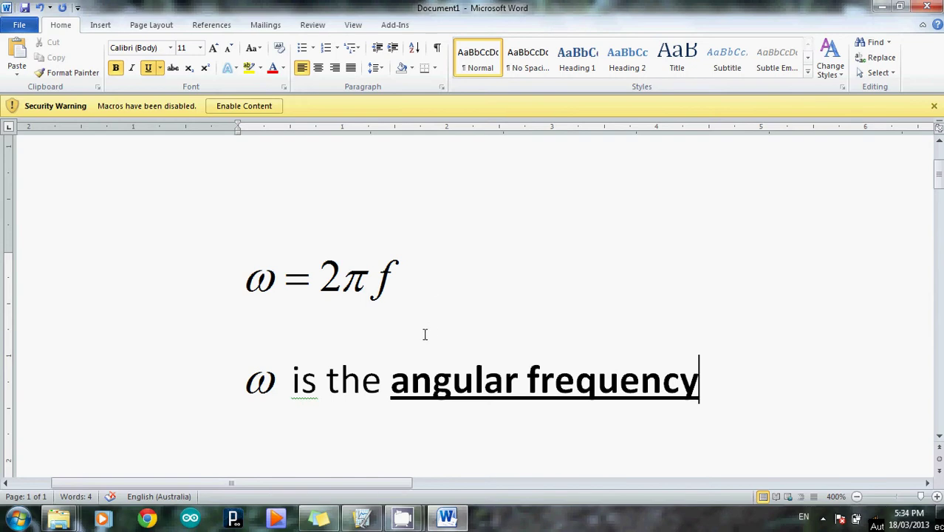
pyautogui.click(19, 518)
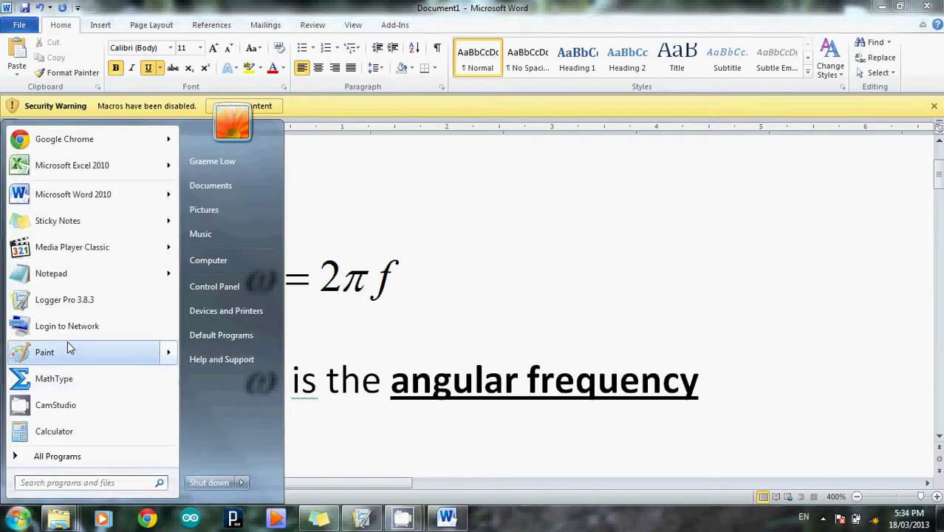
# Launch Calculator in front of the graph and enter the angular frequency 2705.
pyautogui.click(65, 430)
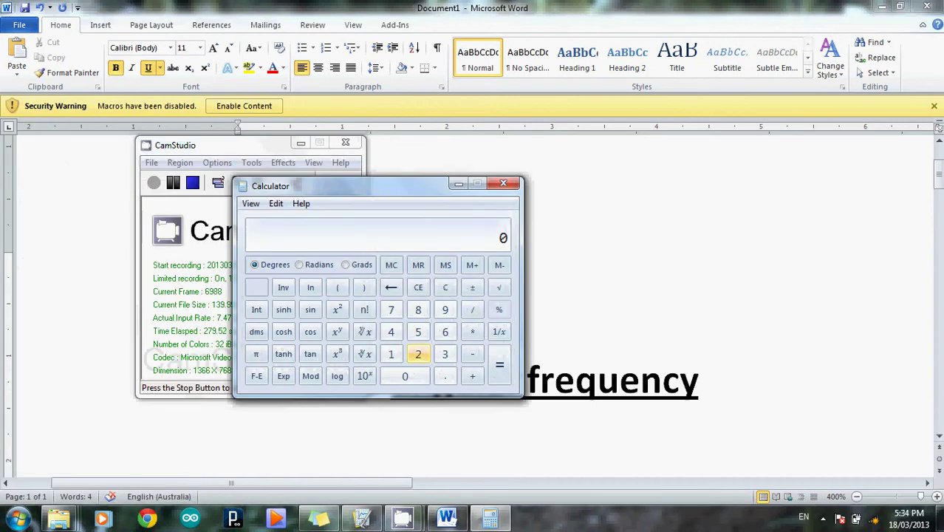
pyautogui.click(369, 521)
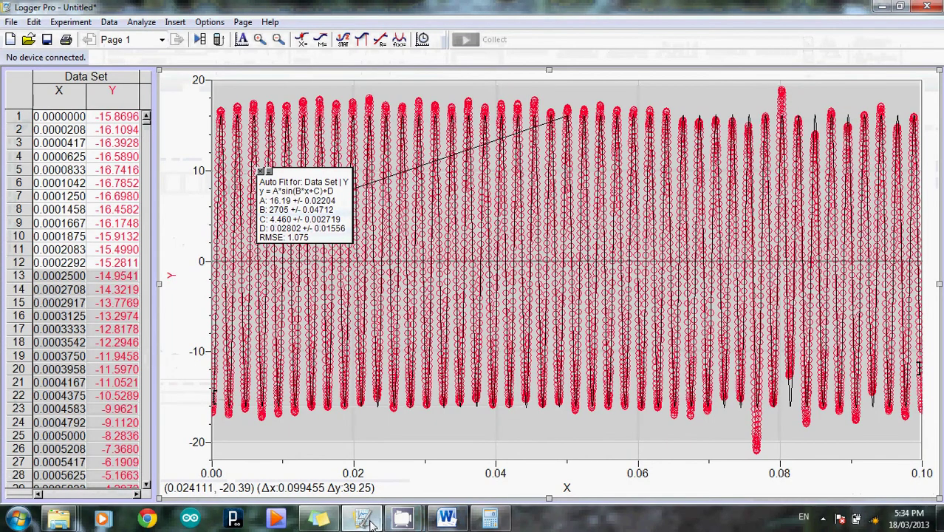
pyautogui.click(489, 519)
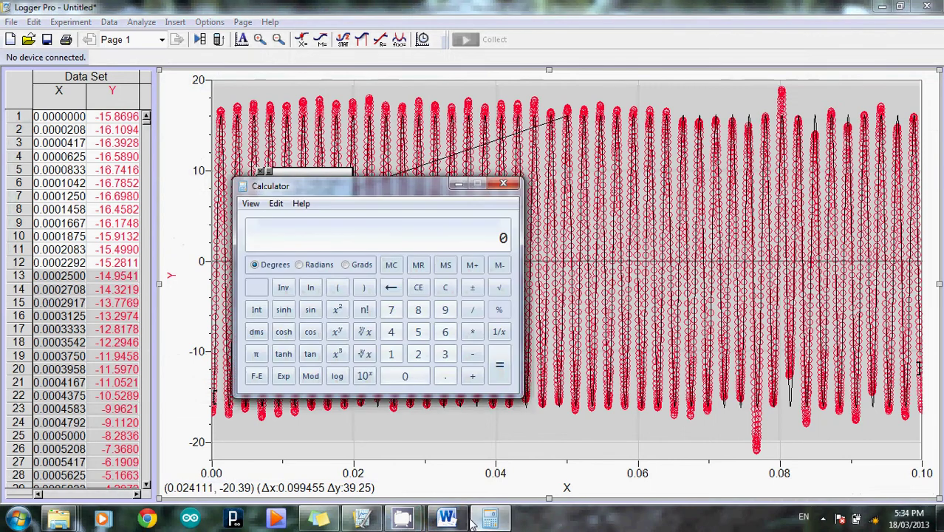
pyautogui.click(418, 354)
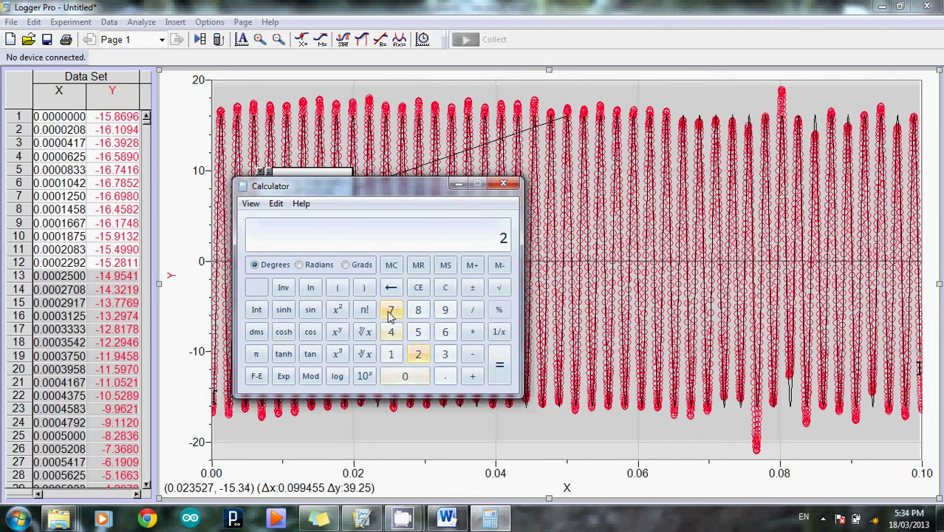
pyautogui.click(390, 309)
pyautogui.click(402, 375)
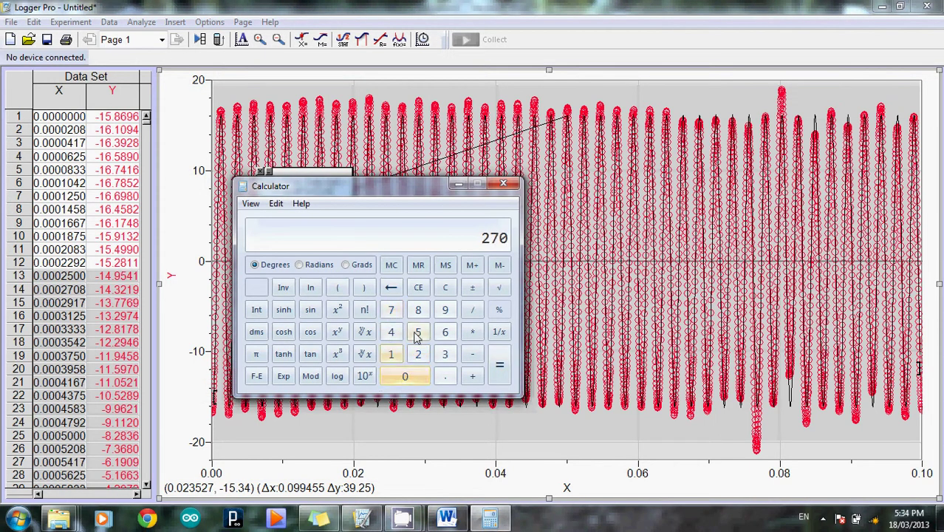
pyautogui.click(418, 334)
# Divide 2705 by (2 × π) to get about 430.51 Hz, then return to Logger Pro.
pyautogui.click(472, 309)
pyautogui.click(337, 287)
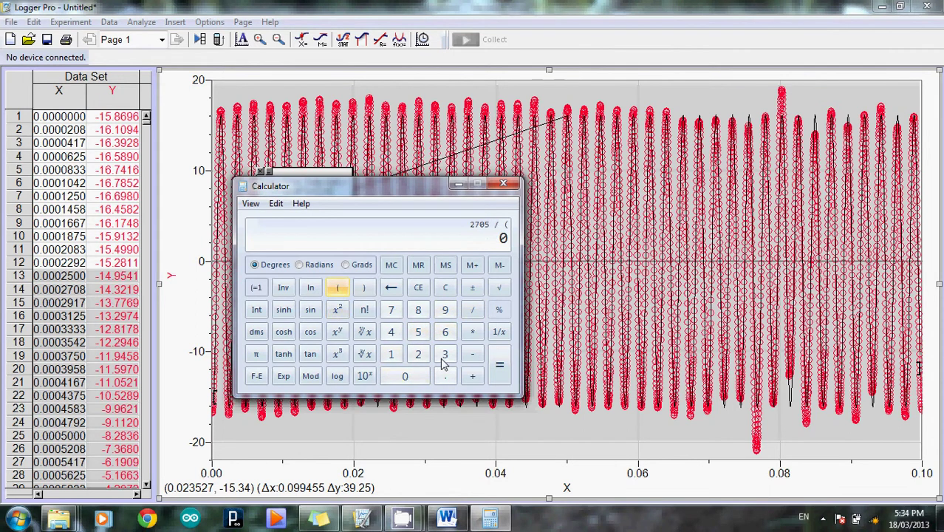
pyautogui.click(417, 354)
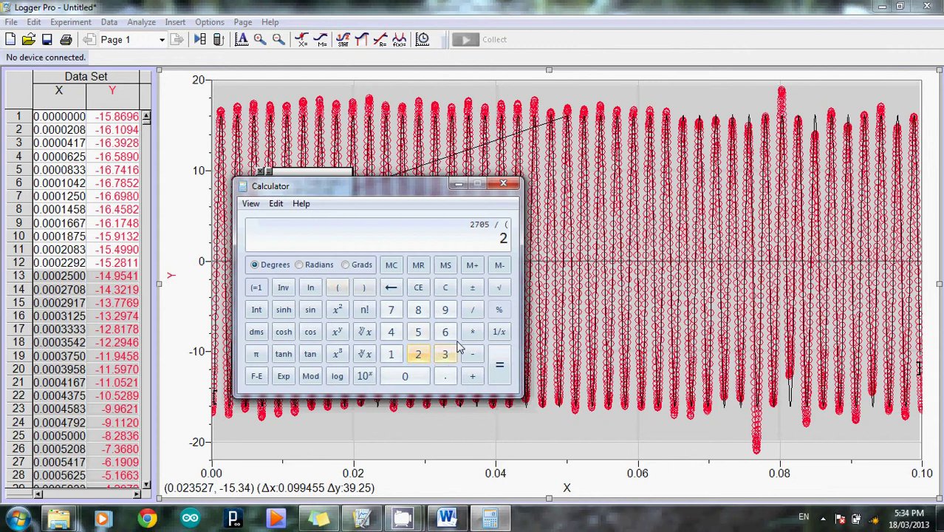
pyautogui.click(470, 337)
pyautogui.click(255, 354)
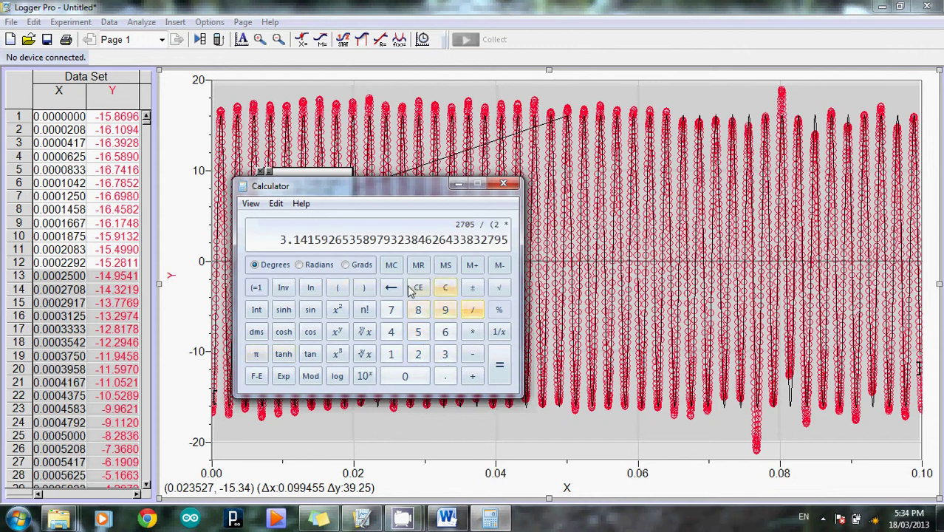
pyautogui.click(372, 290)
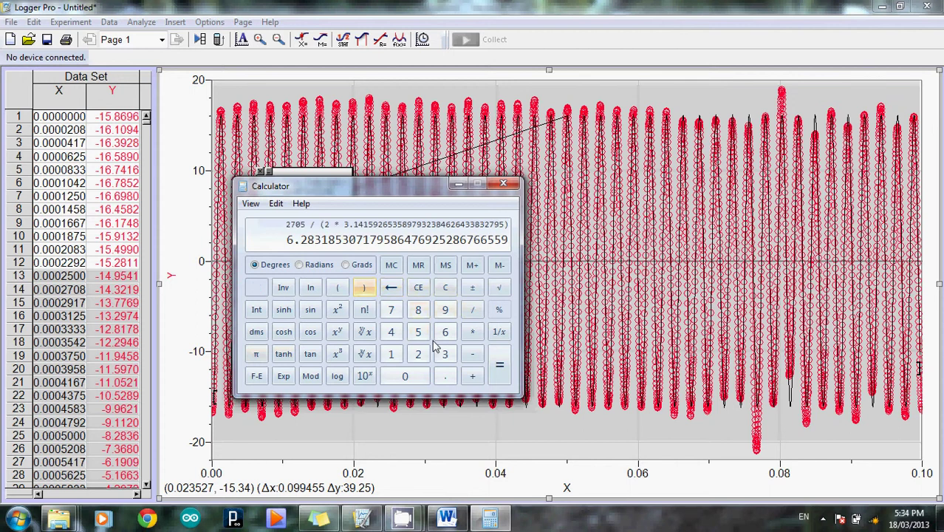
pyautogui.click(495, 379)
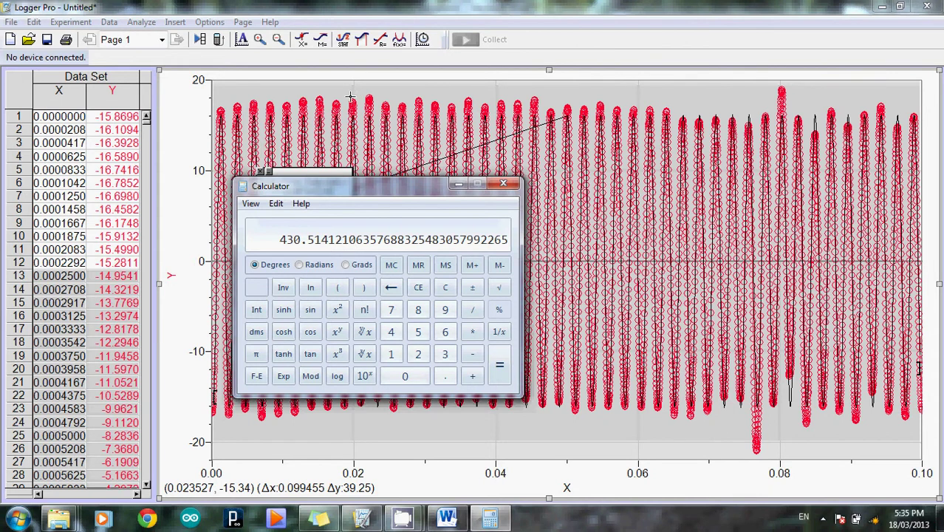
pyautogui.click(380, 8)
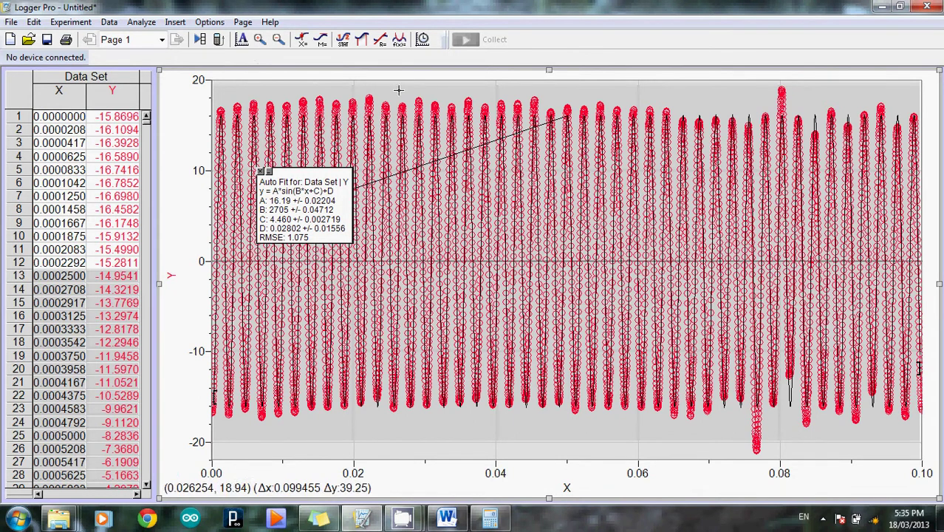
# Zoom the graph into x from about 0.026 to 0.06 using Zoom Graph In.
pyautogui.moveTo(398, 91); pyautogui.dragTo(559, 338)
pyautogui.moveTo(632, 414); pyautogui.dragTo(641, 435)
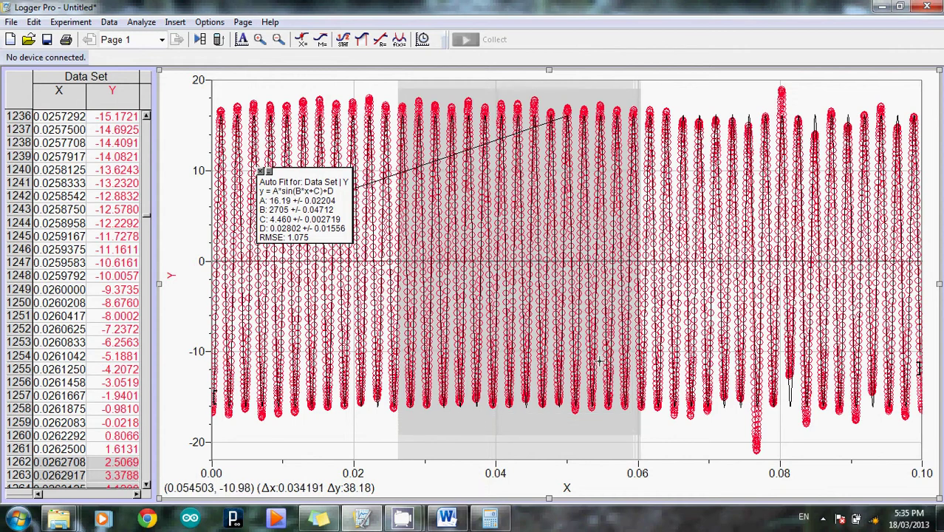
pyautogui.rightClick(599, 361)
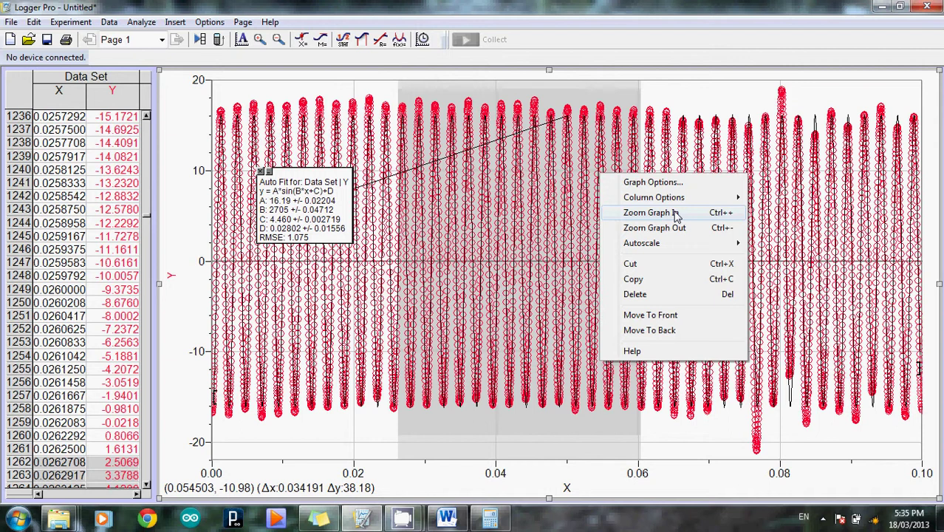
pyautogui.click(646, 212)
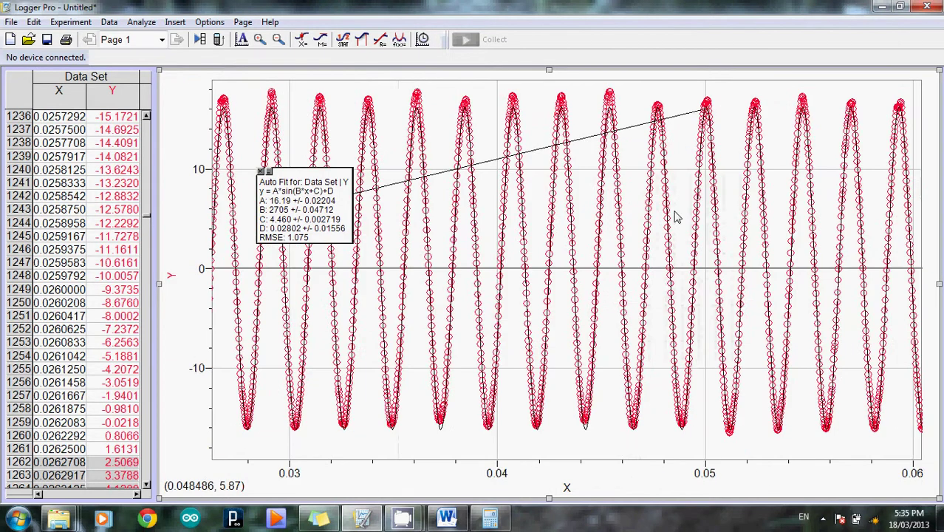